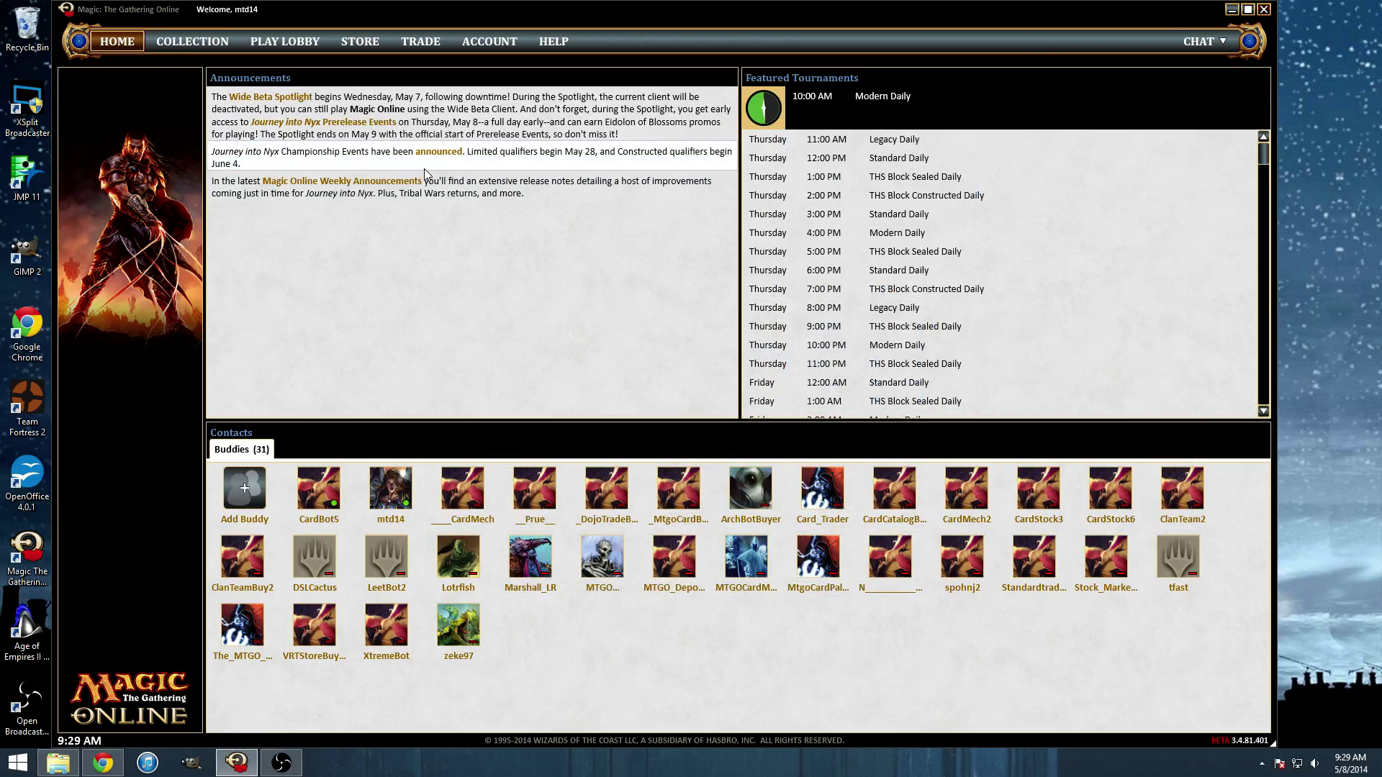
# Select the Journey into Nyx Championship announcement, then start a private chat with buddy CardBot5.
pyautogui.click(424, 169)
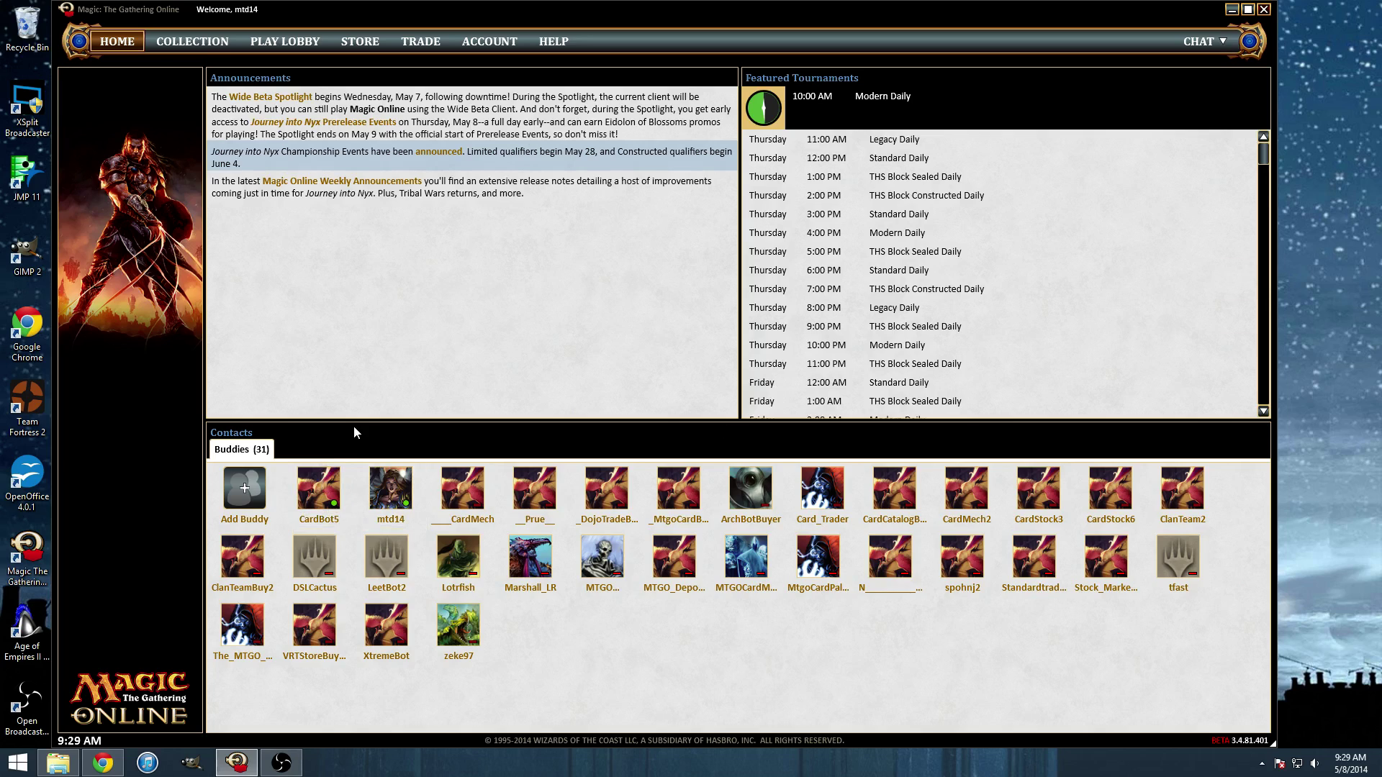
pyautogui.rightClick(329, 491)
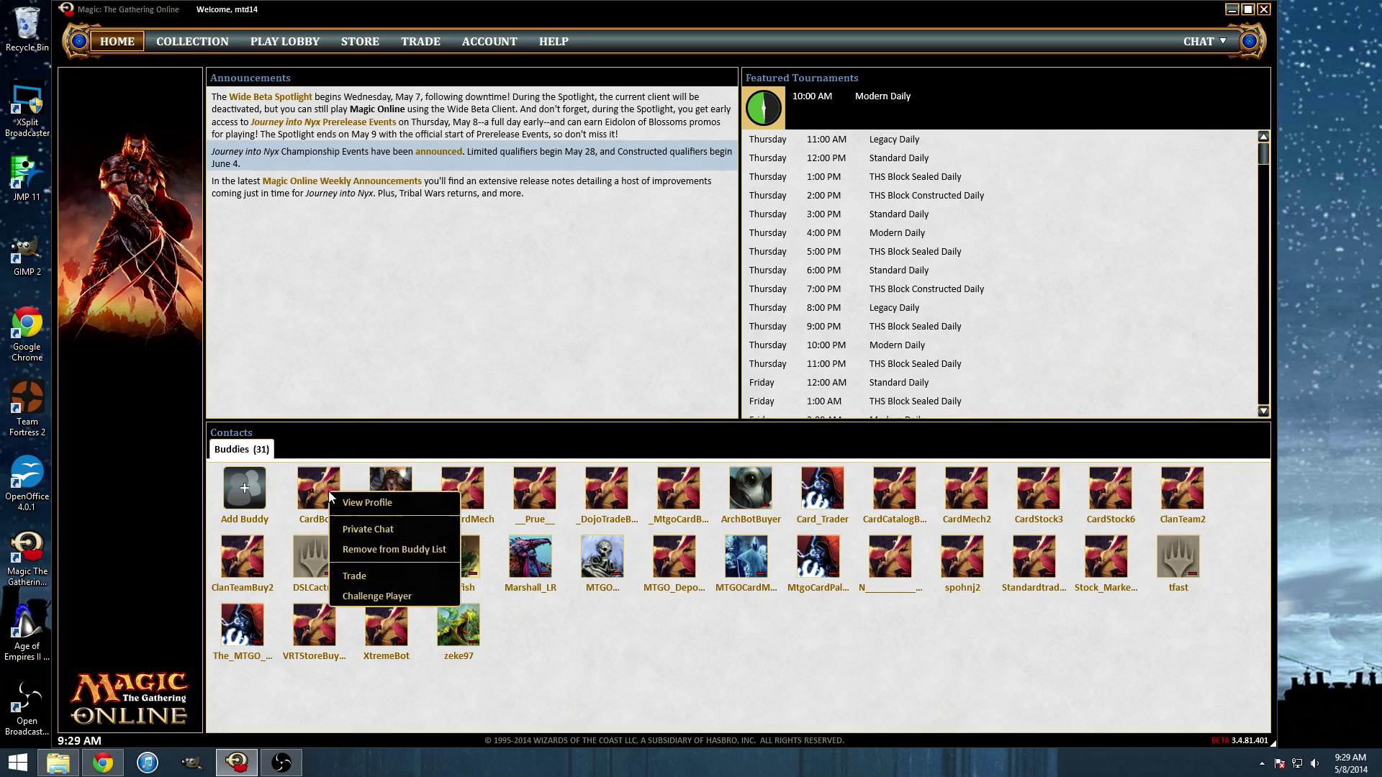
pyautogui.click(381, 529)
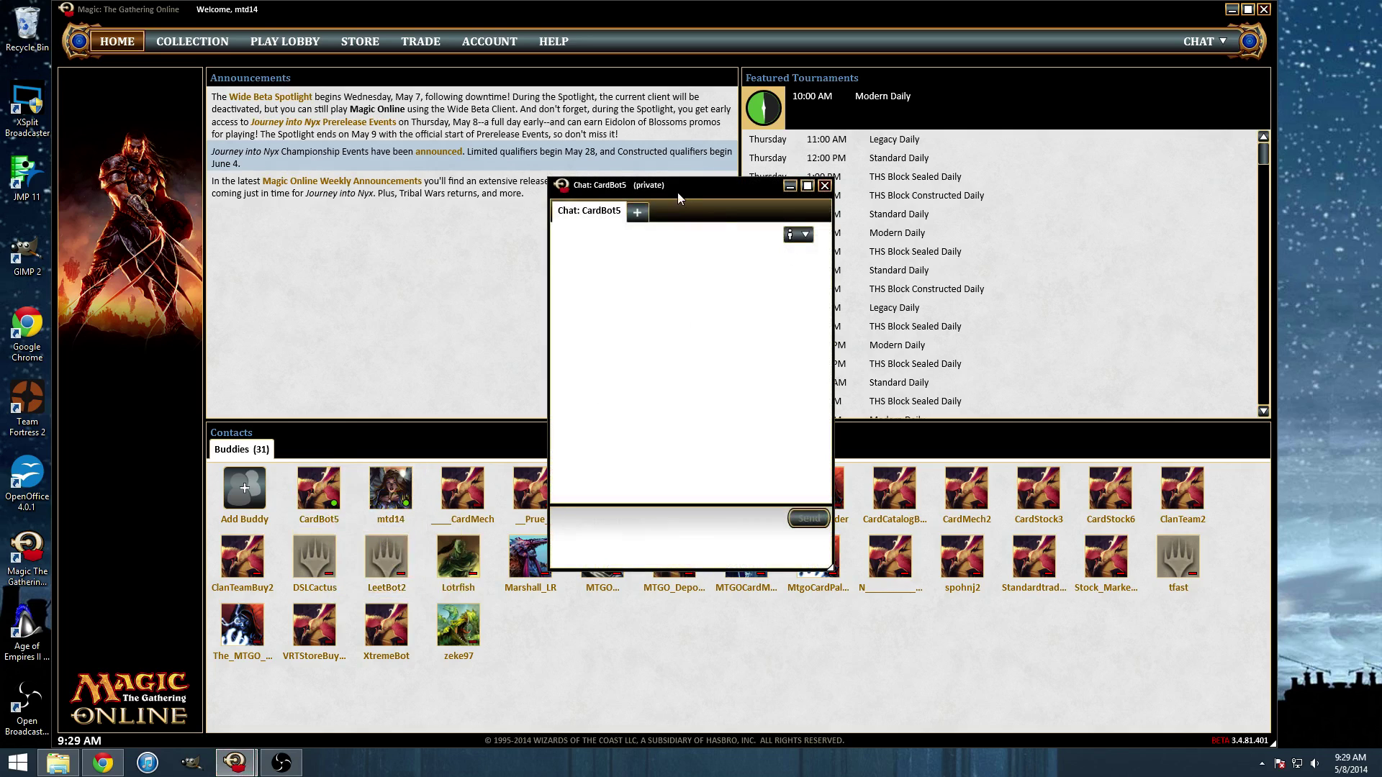
# Dock the CardBot5 chat along the top of the main window, then pull it back out.
pyautogui.moveTo(678, 188); pyautogui.dragTo(714, 260)
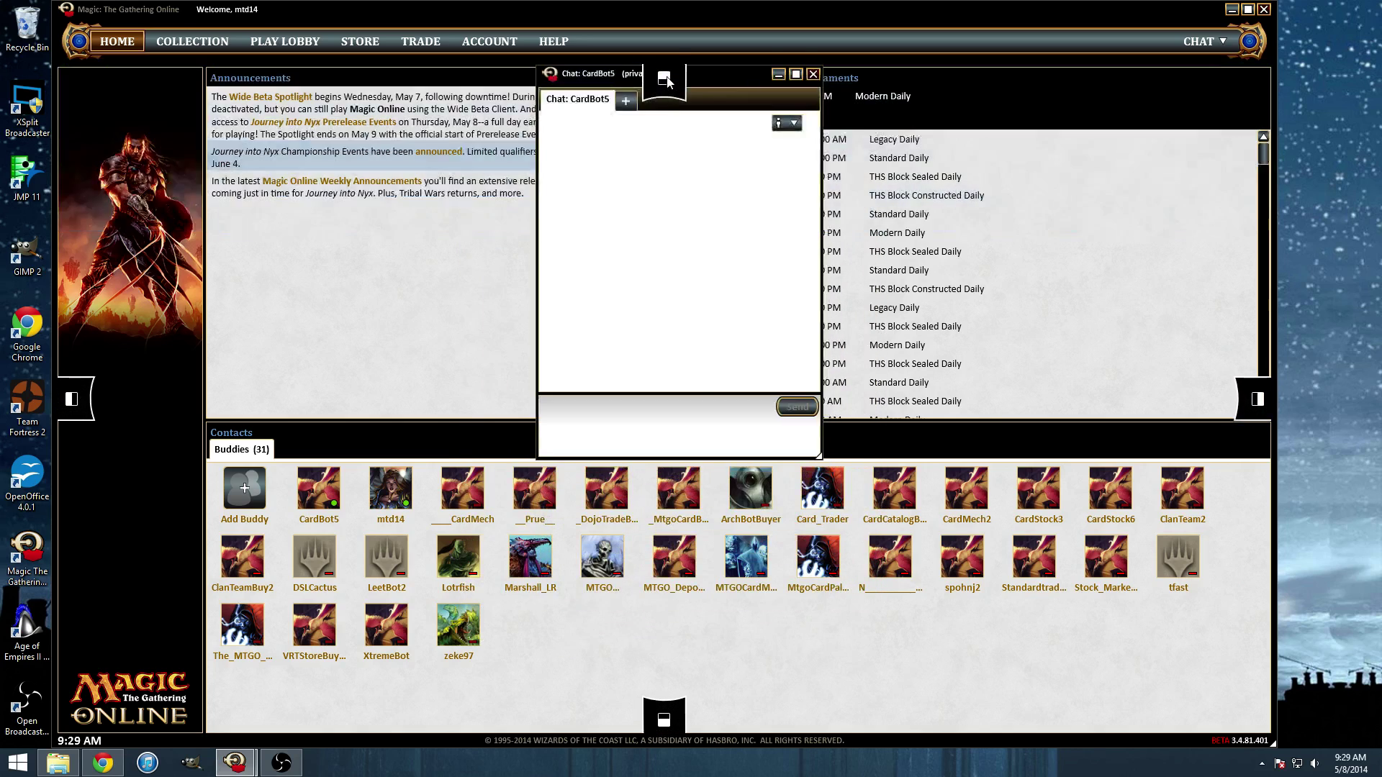
pyautogui.moveTo(714, 259)
pyautogui.mouseDown()
pyautogui.moveTo(706, 386)
pyautogui.moveTo(1225, 388)
pyautogui.moveTo(1227, 430)
pyautogui.moveTo(712, 723)
pyautogui.moveTo(72, 400)
pyautogui.mouseUp()
pyautogui.moveTo(102, 87)
pyautogui.mouseDown()
pyautogui.moveTo(612, 130)
pyautogui.moveTo(664, 78)
pyautogui.mouseUp()
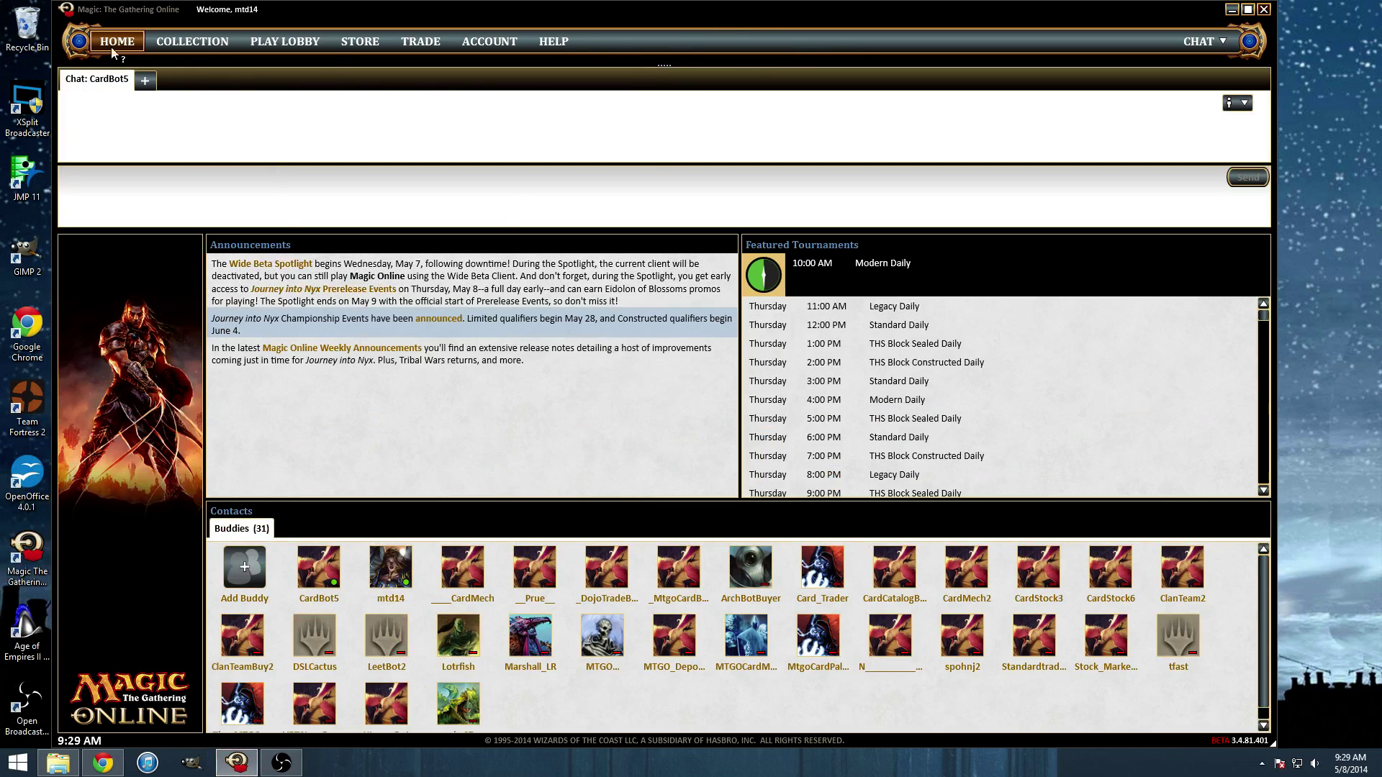
pyautogui.moveTo(118, 77); pyautogui.dragTo(1252, 402)
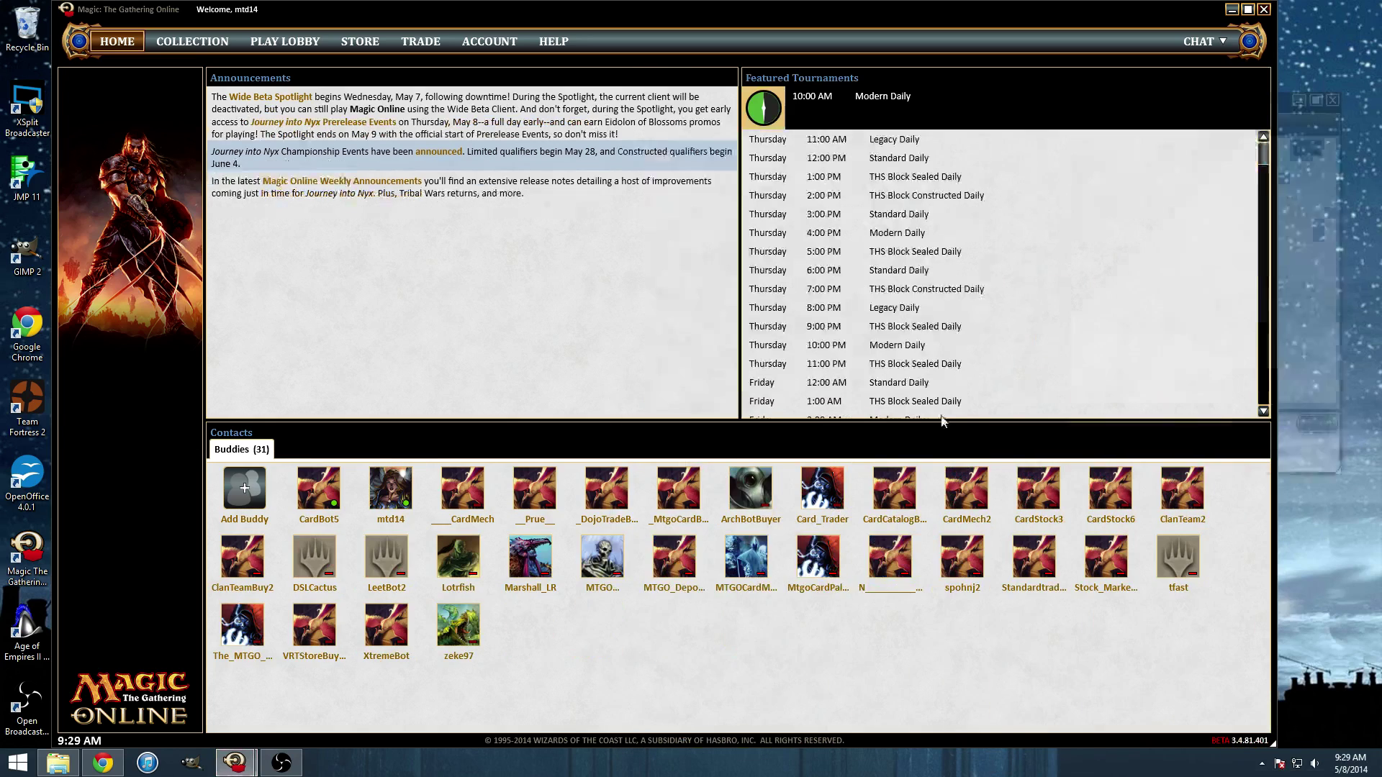
# Dock the CardBot5 chat at the bottom, float it, dock it right, then move it left.
pyautogui.moveTo(1149, 79); pyautogui.dragTo(665, 695)
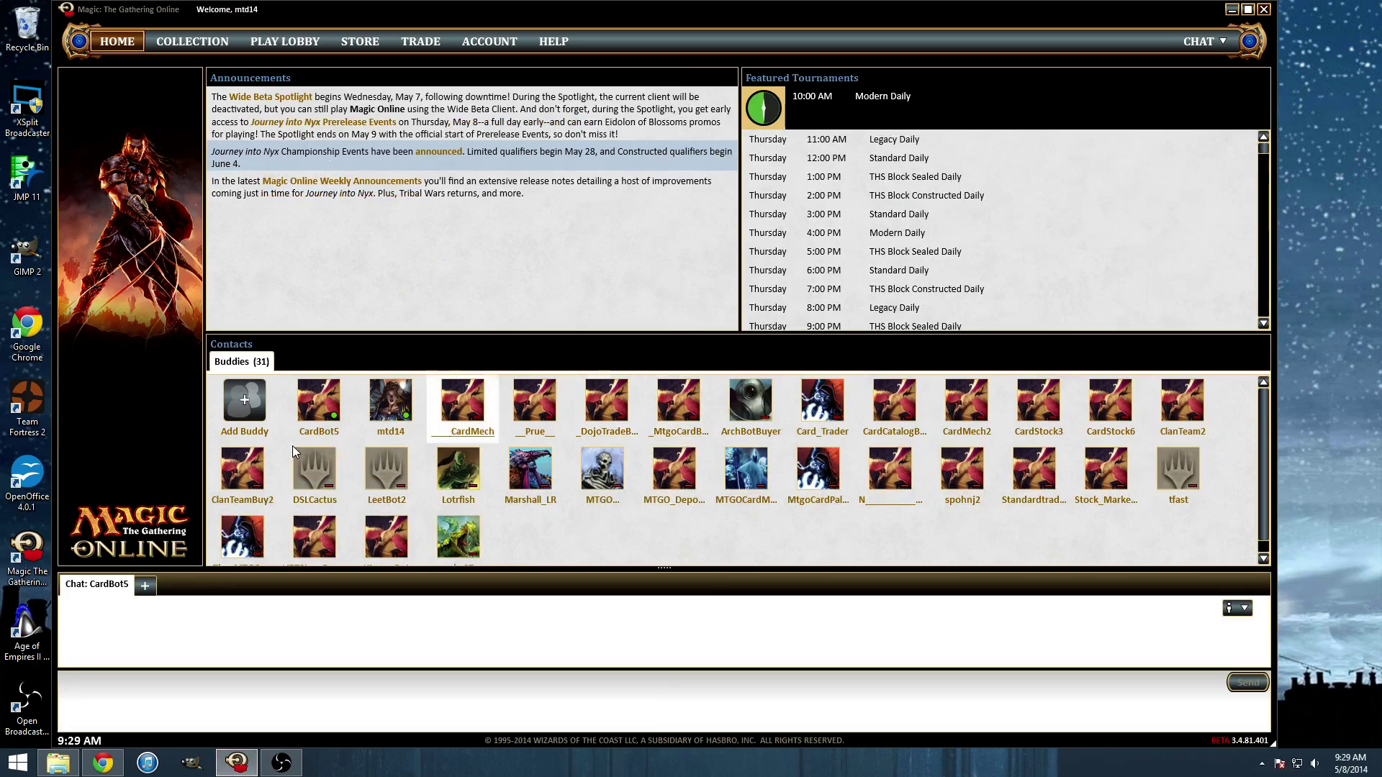
pyautogui.moveTo(88, 588); pyautogui.dragTo(537, 249)
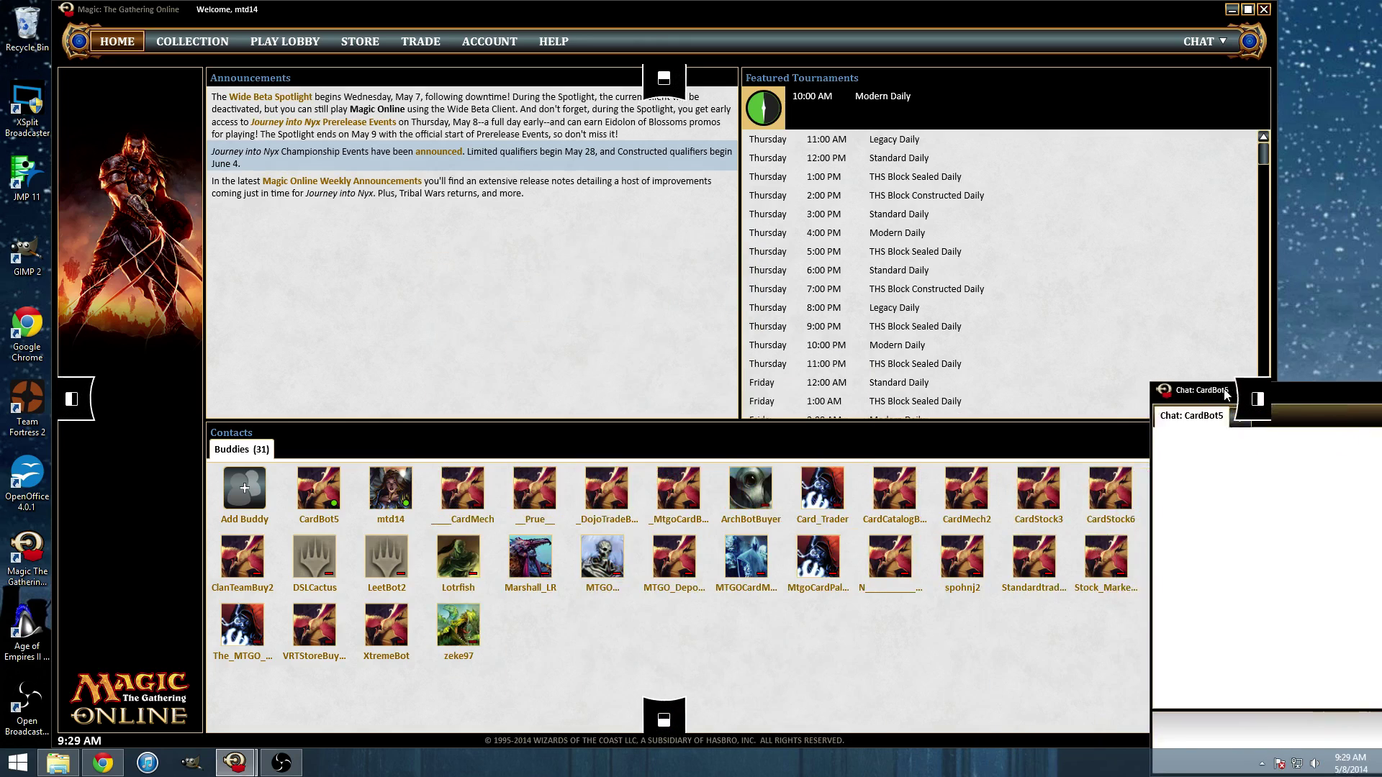
pyautogui.moveTo(537, 244); pyautogui.dragTo(1258, 397)
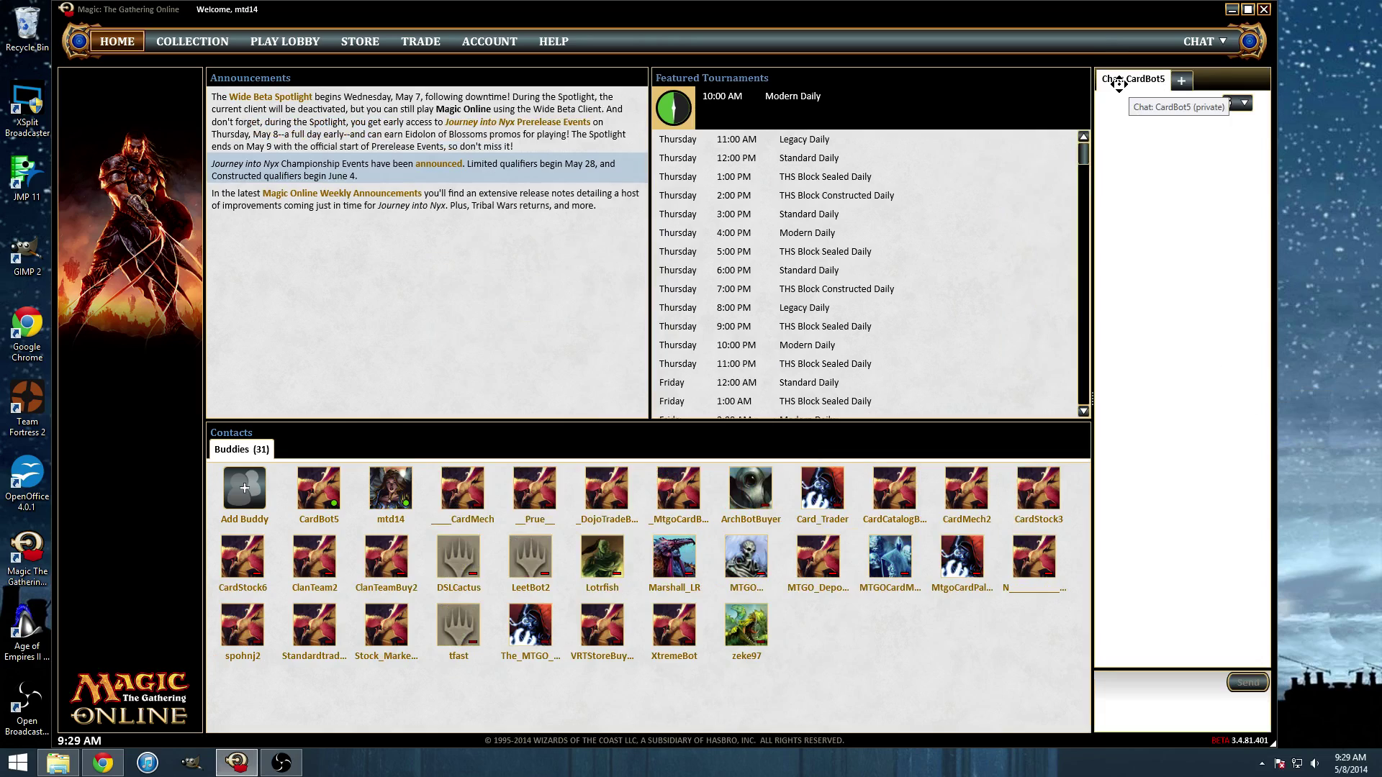
pyautogui.moveTo(1118, 83)
pyautogui.mouseDown()
pyautogui.moveTo(77, 196)
pyautogui.moveTo(72, 398)
pyautogui.mouseUp()
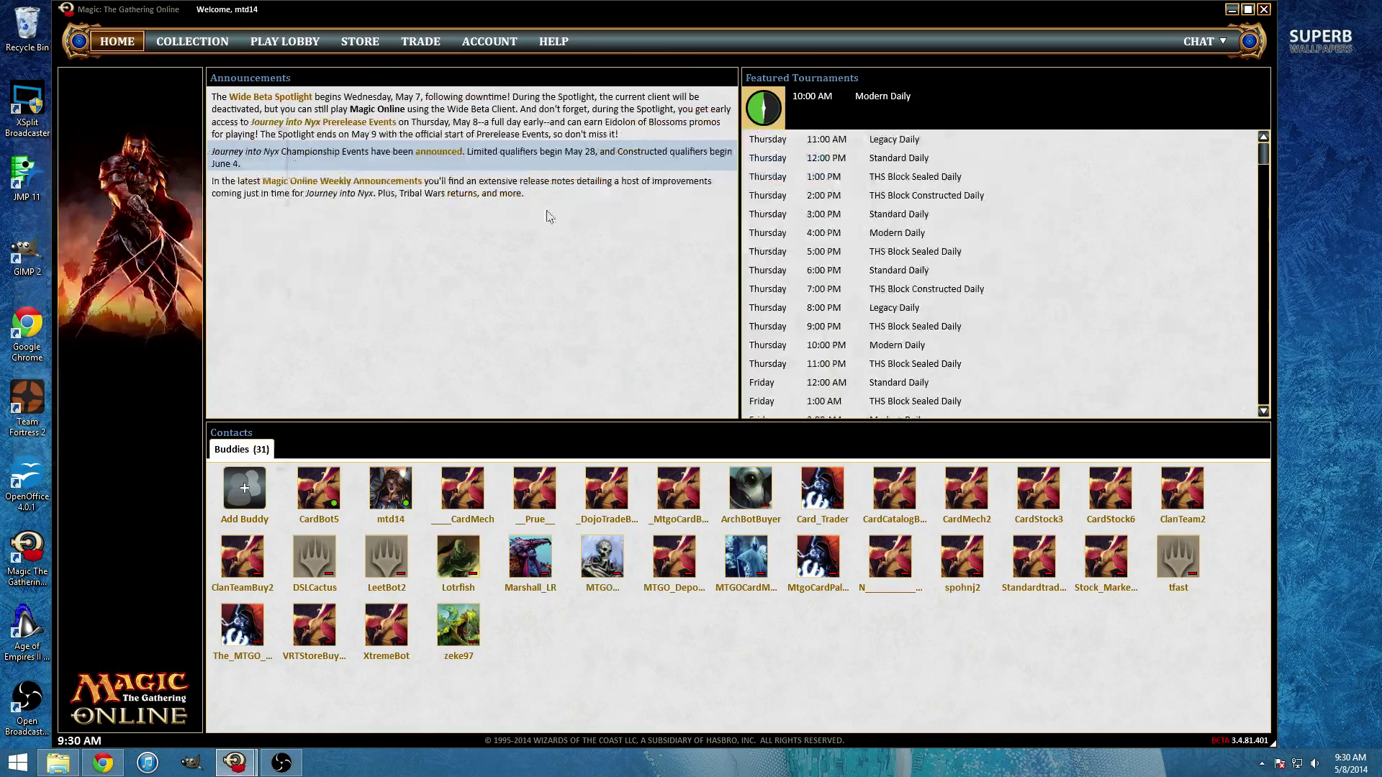
# Pull the CardBot5 chat off the left dock into a floating window and close it.
pyautogui.moveTo(100, 82); pyautogui.dragTo(583, 216)
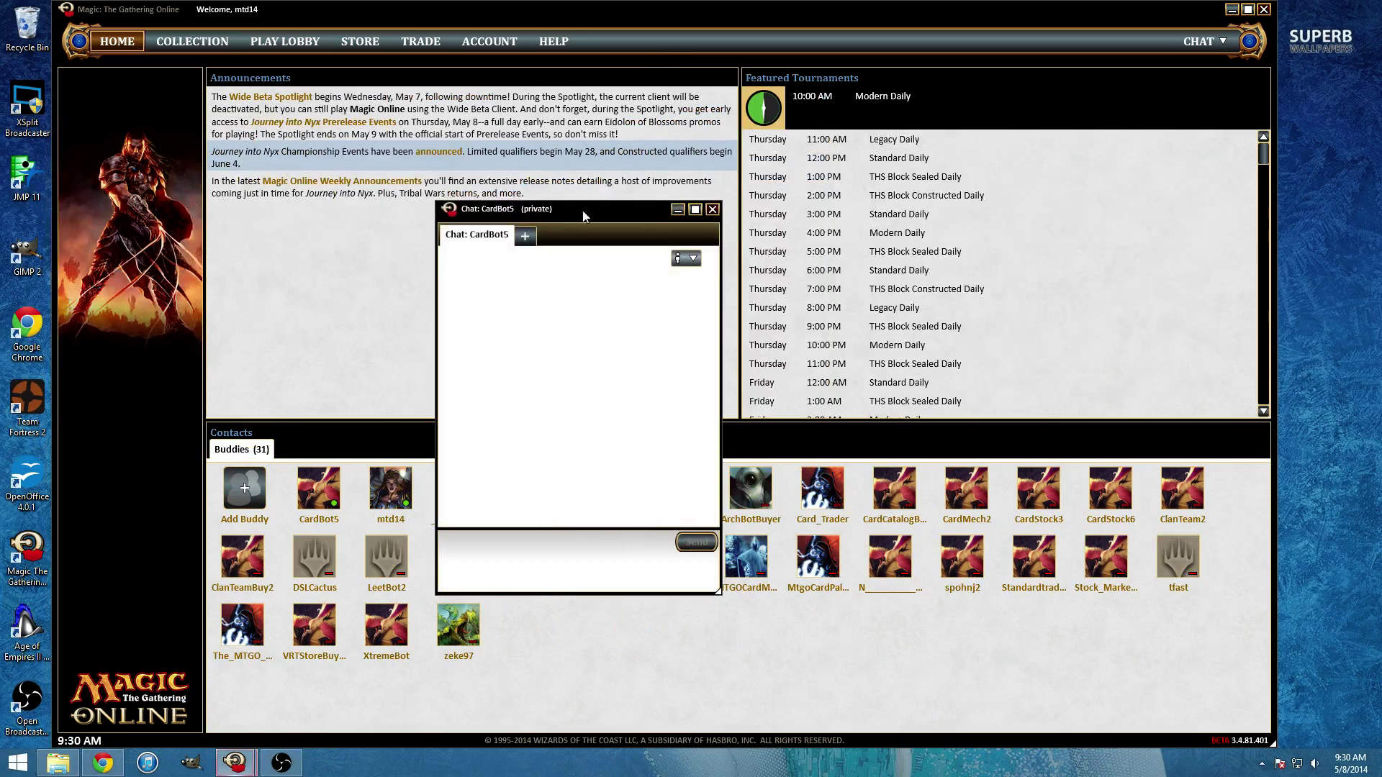
pyautogui.click(712, 209)
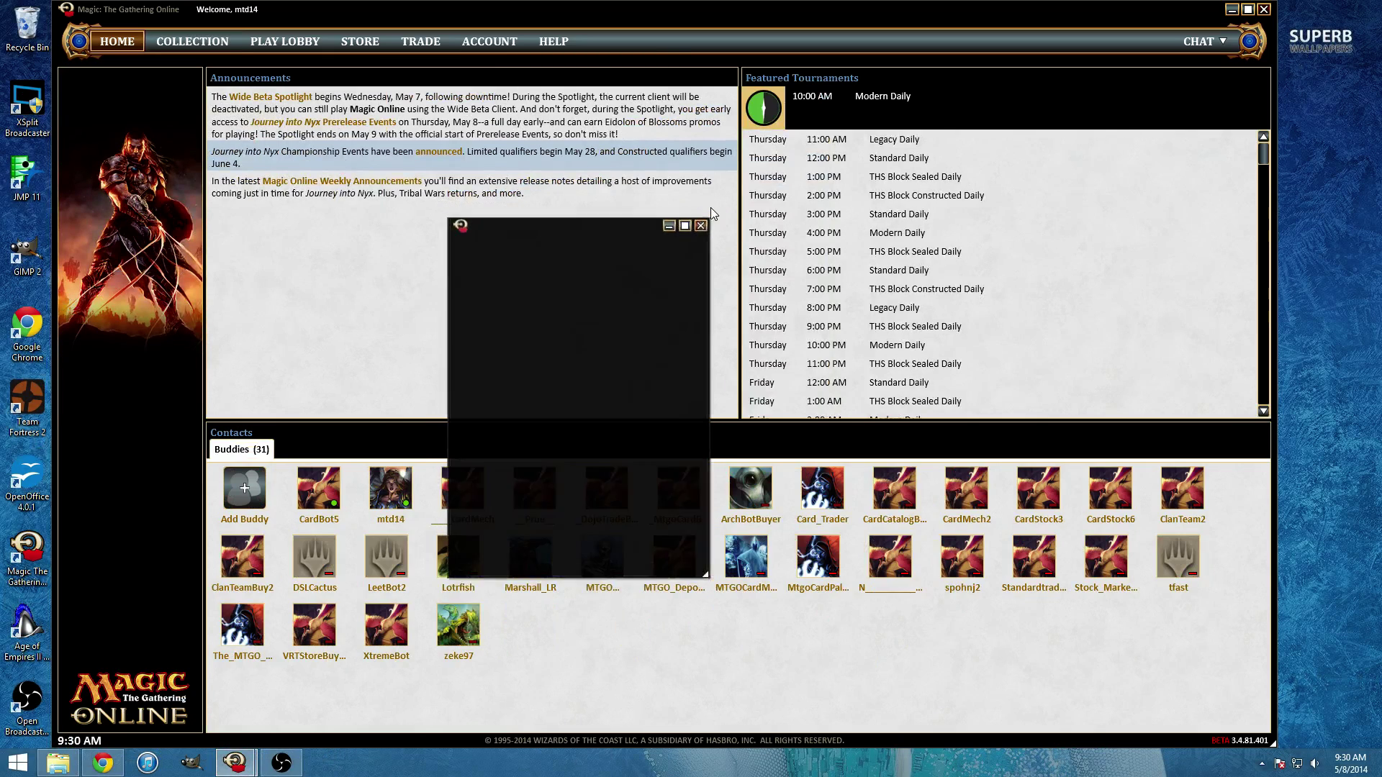